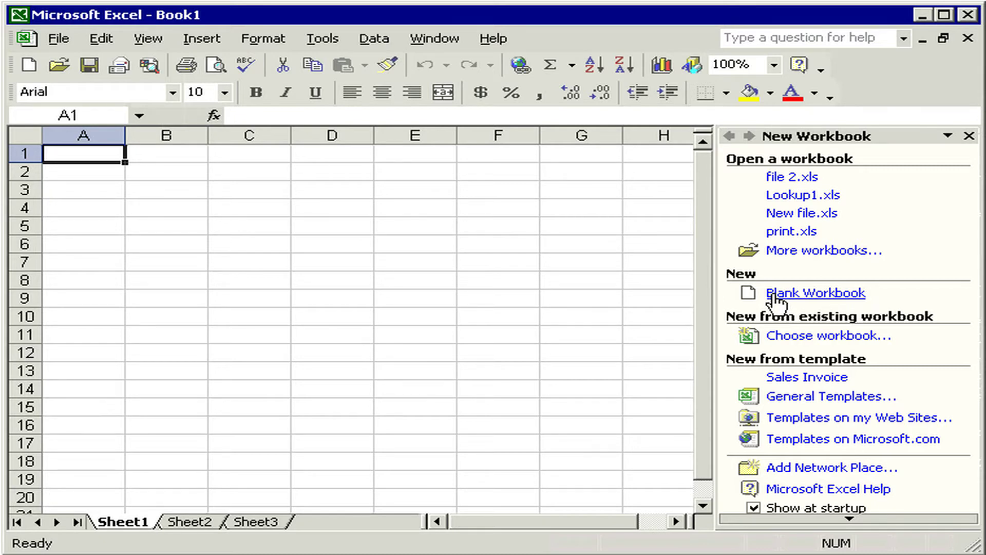
# - Create the blank workbook Book2 from the New Workbook task pane
pyautogui.click(58, 39)
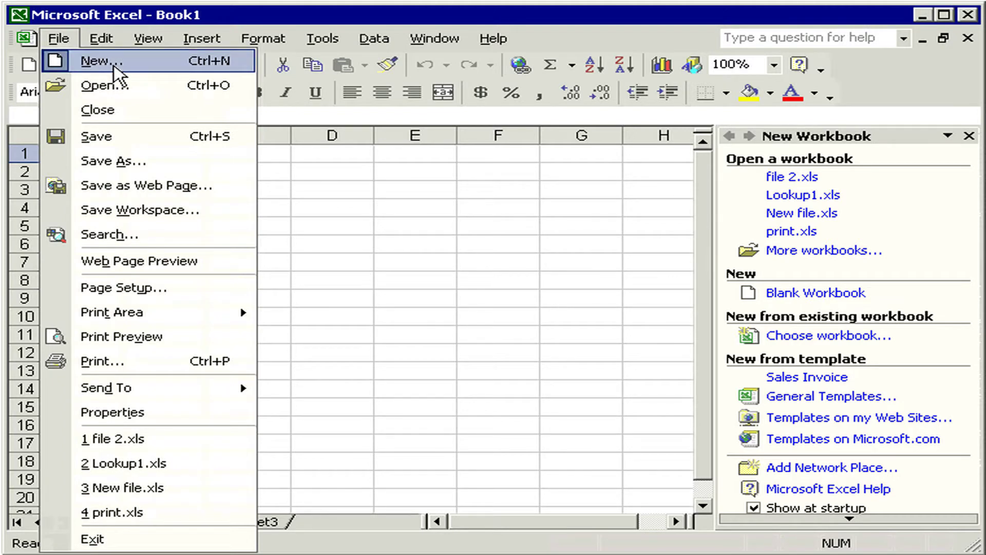
pyautogui.click(114, 66)
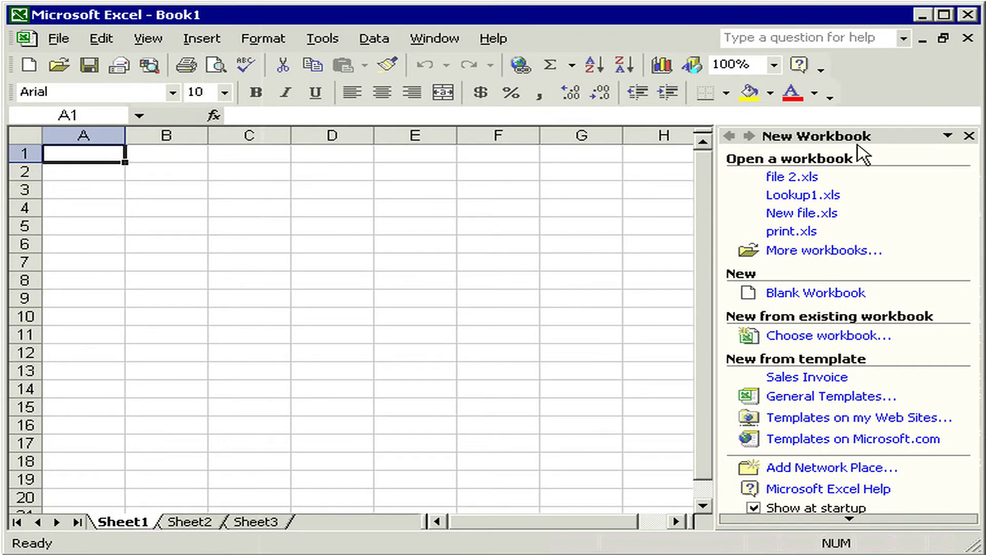
pyautogui.click(822, 291)
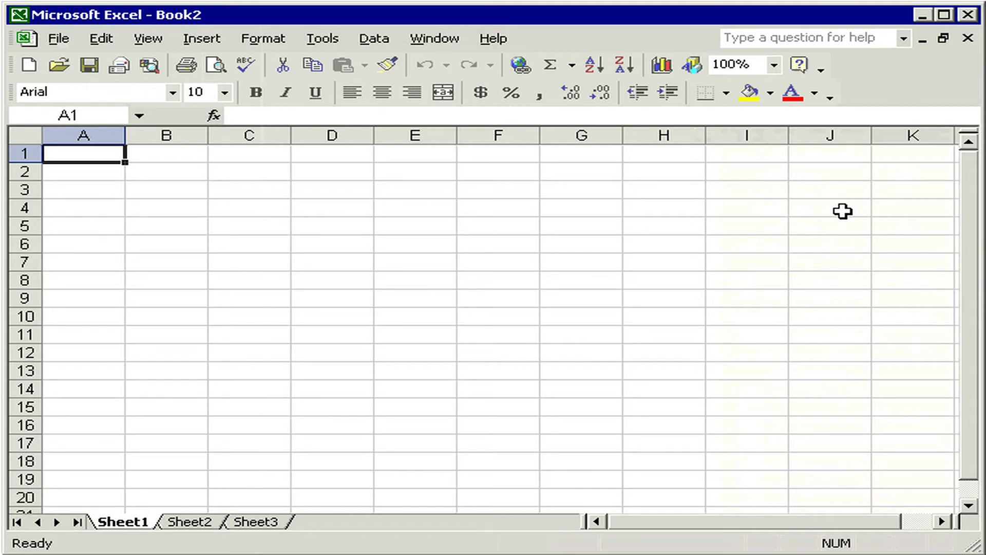
# - Select Lookup.xls as the source in the New from Existing Workbook dialog
pyautogui.hotkey('ctrl', 'F1')
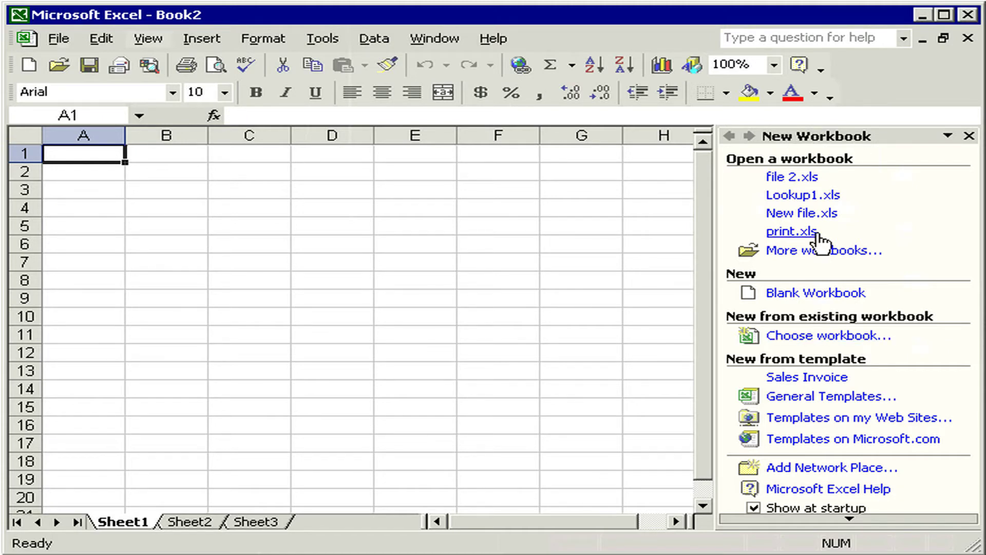
pyautogui.click(823, 338)
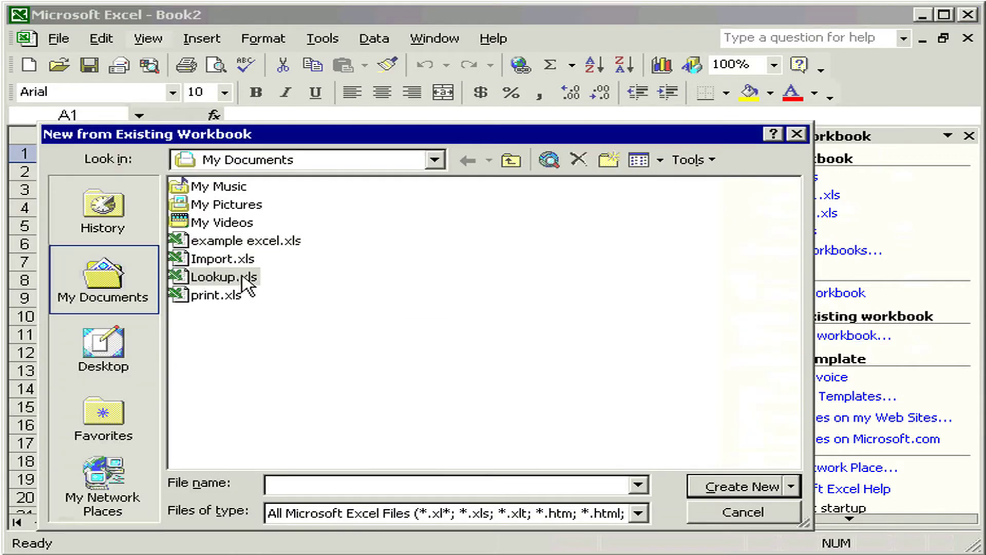
pyautogui.click(250, 280)
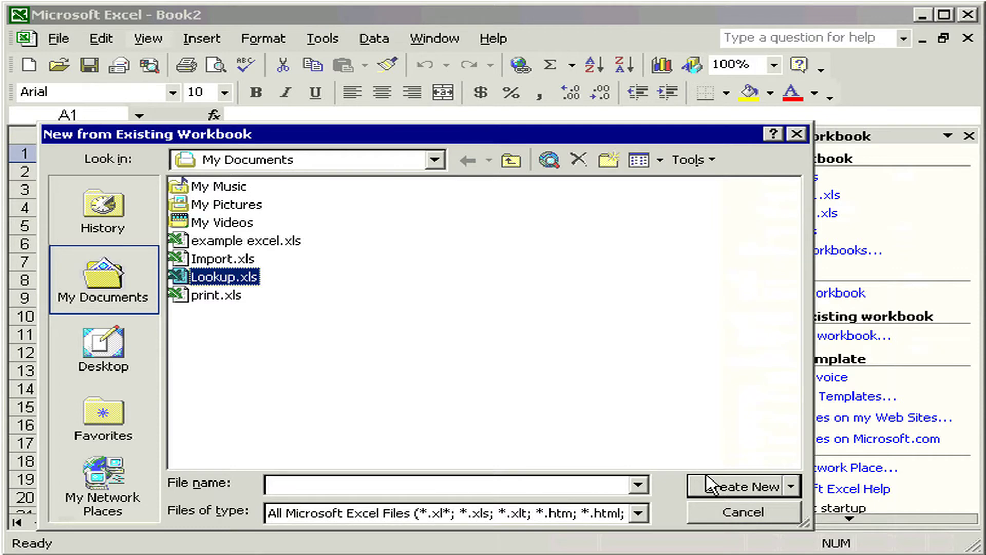
# - Create the Lookup1 copy, enter 20, 40, 50, 20, 90 in B7:F7, then save
pyautogui.click(708, 485)
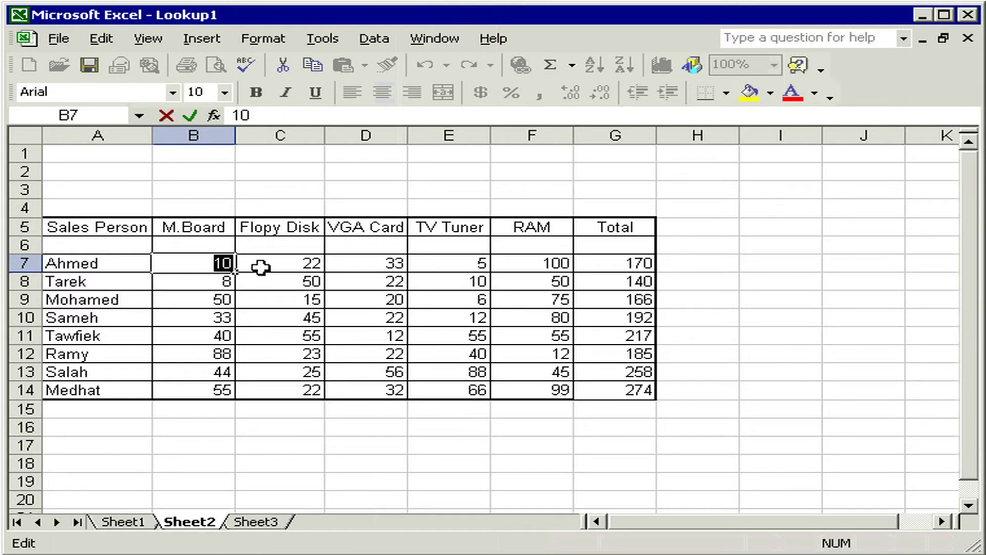
pyautogui.write('20\t40\t50\t20')
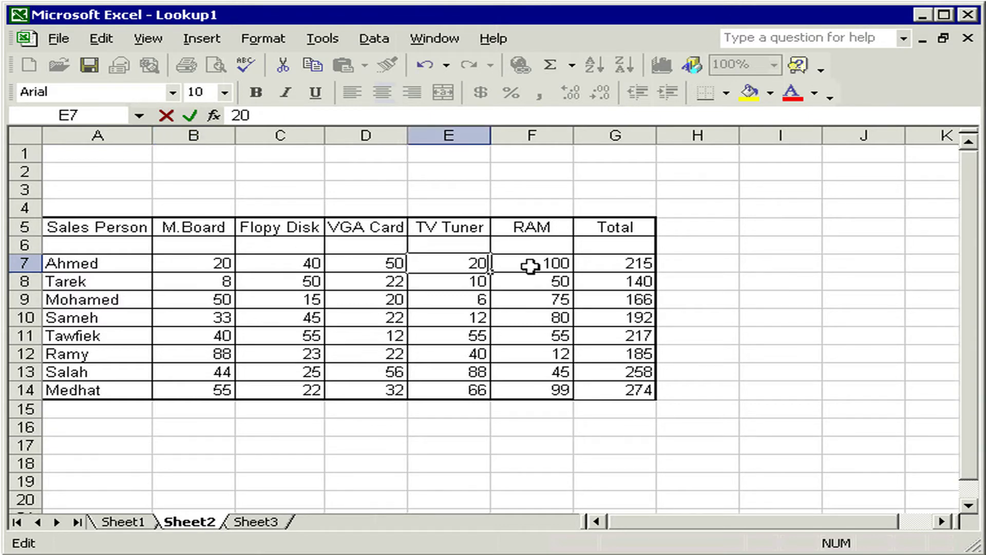
pyautogui.press('Tab')
pyautogui.write('90')
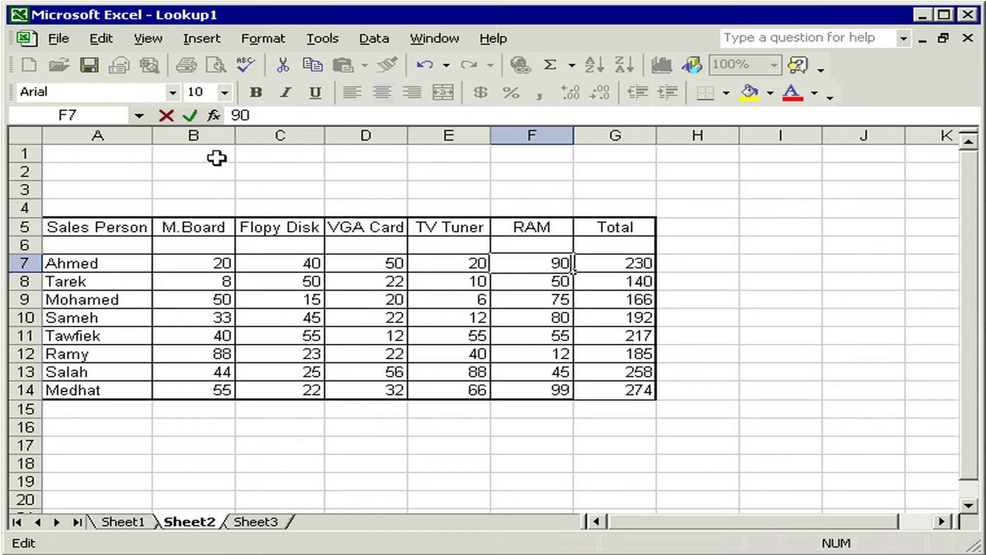
pyautogui.click(88, 65)
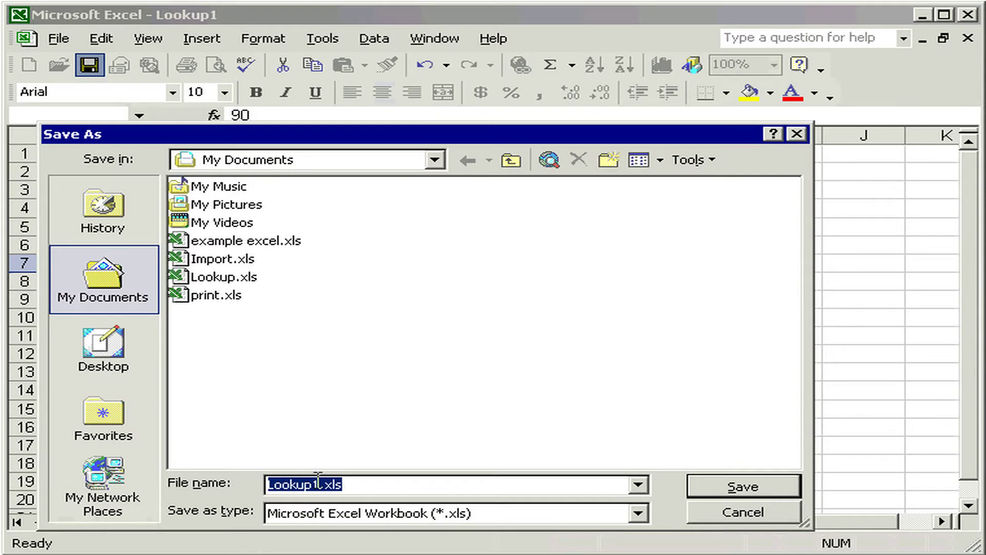
# - Save the Lookup copy under the file name file3 in My Documents
pyautogui.write('fi')
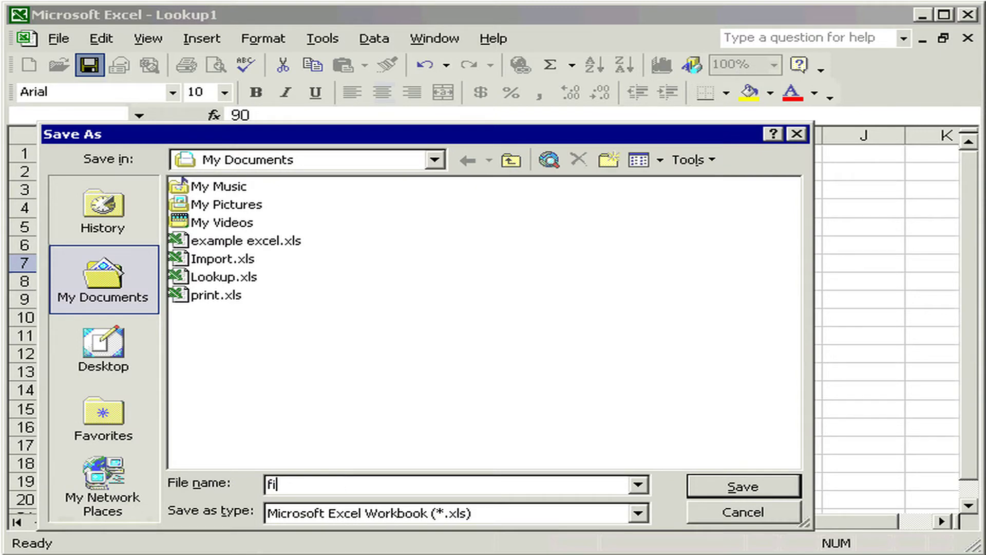
pyautogui.write('le3')
pyautogui.press('Return')
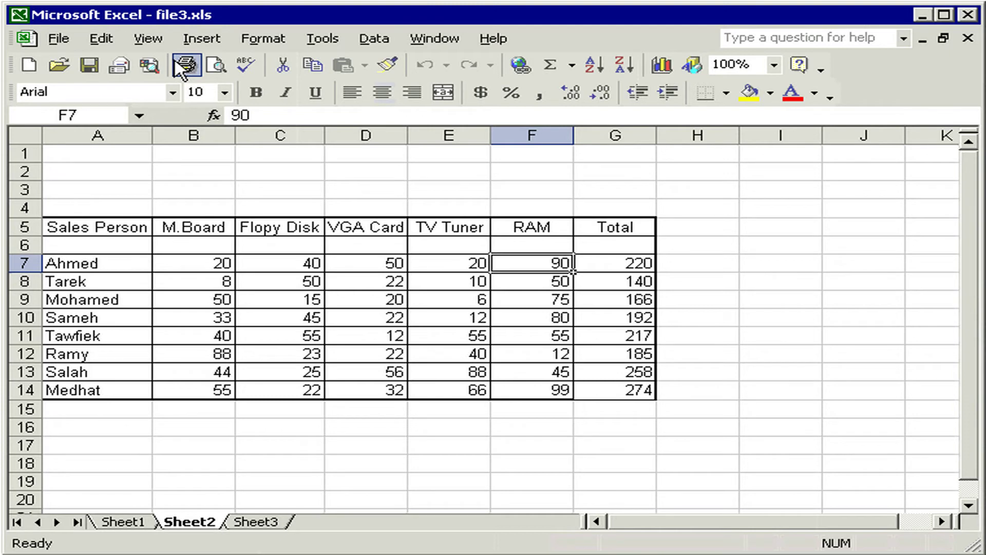
# - Open the Templates dialog through General Templates in the New Workbook task pane
pyautogui.hotkey('ctrl', 'F1')
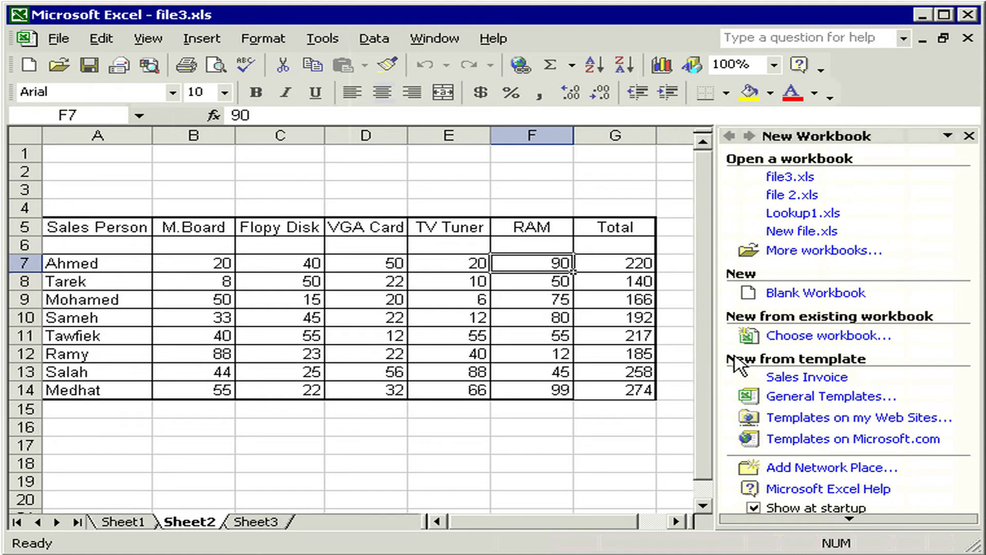
pyautogui.click(783, 396)
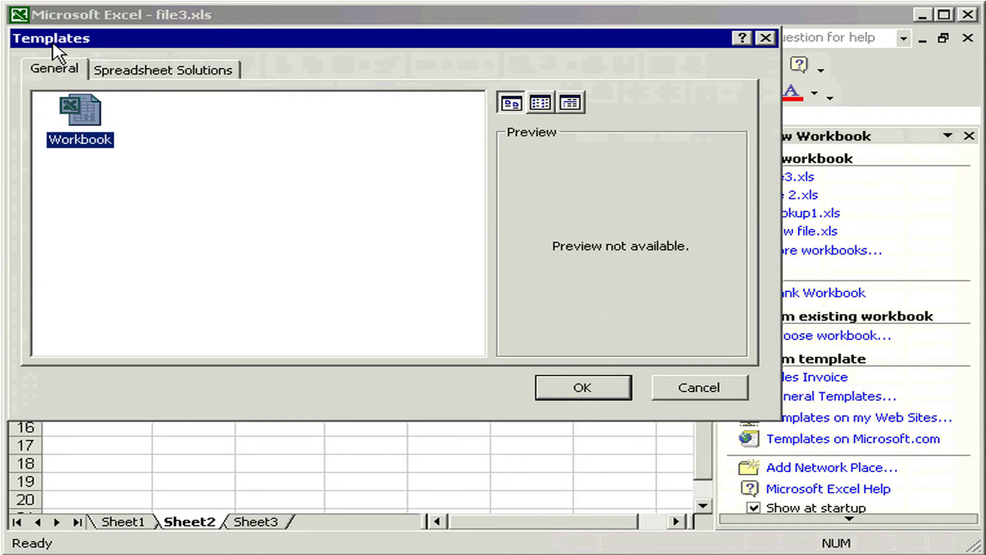
# - Select the Sales Invoice template on the Spreadsheet Solutions tab
pyautogui.click(184, 80)
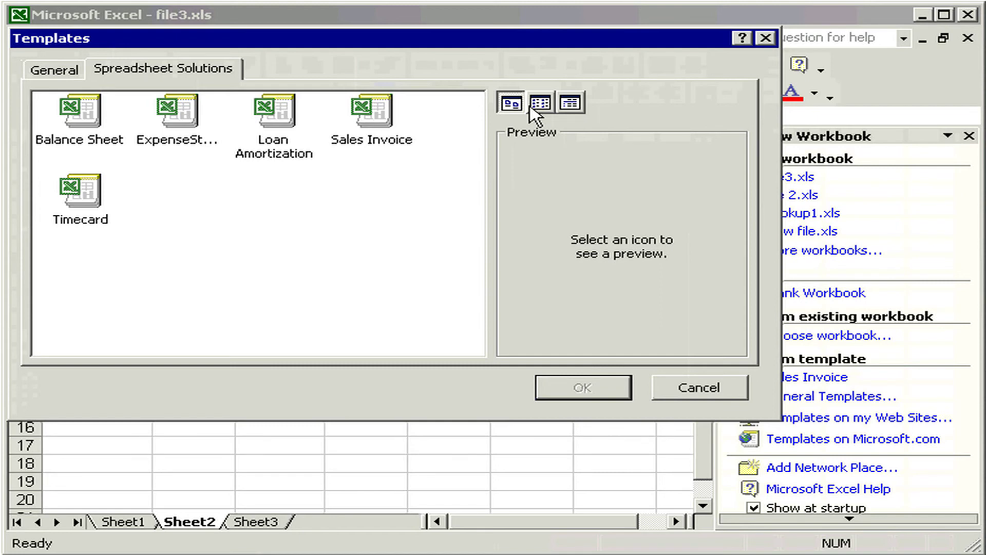
pyautogui.click(378, 122)
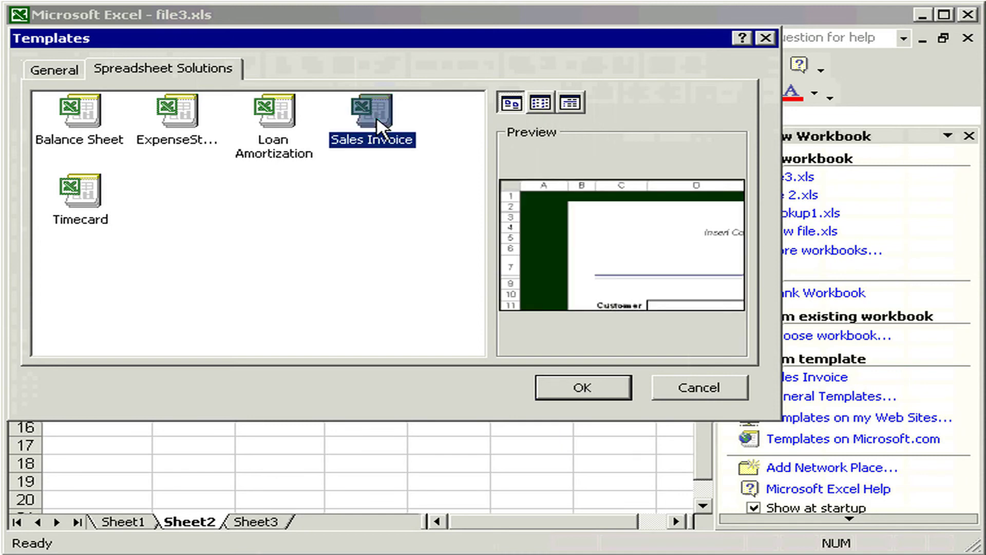